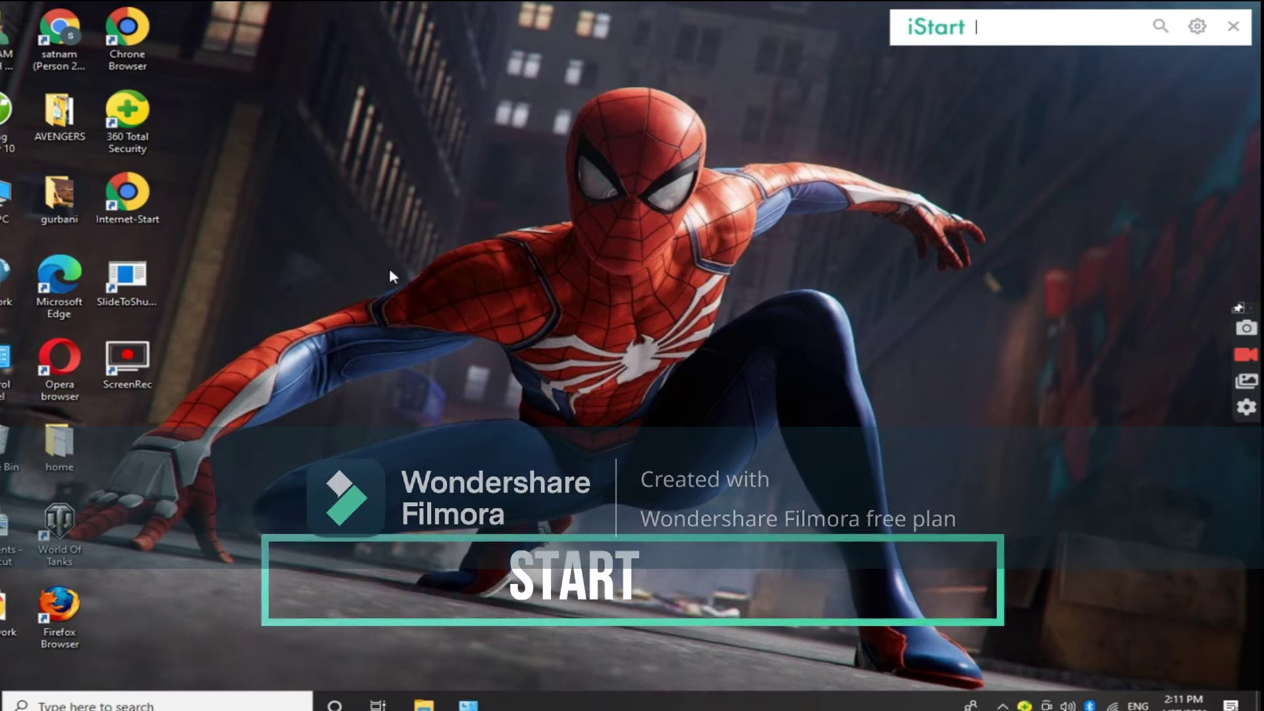
Step: Open This PC, show the desktop by minimizing everything, and restore the window
{"action": "double_click", "coordinate": [8, 197]}
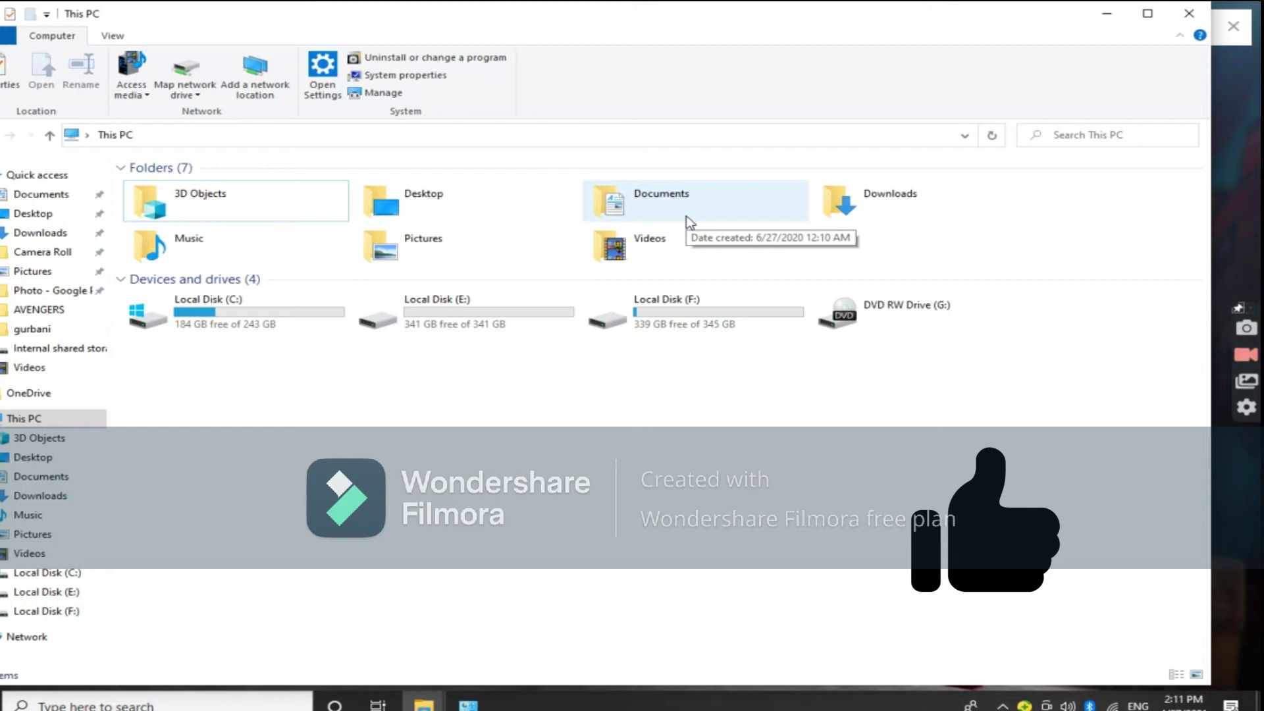
{"action": "key", "text": "super+d"}
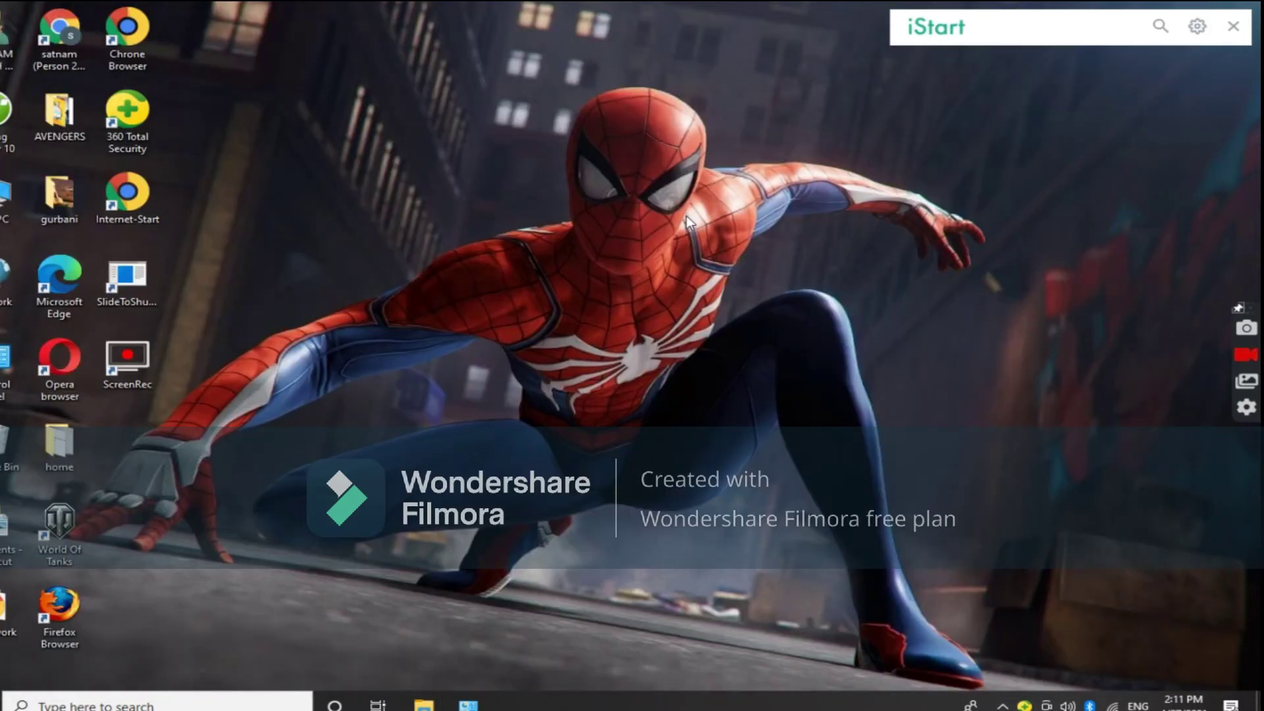
{"action": "key", "text": "super+d"}
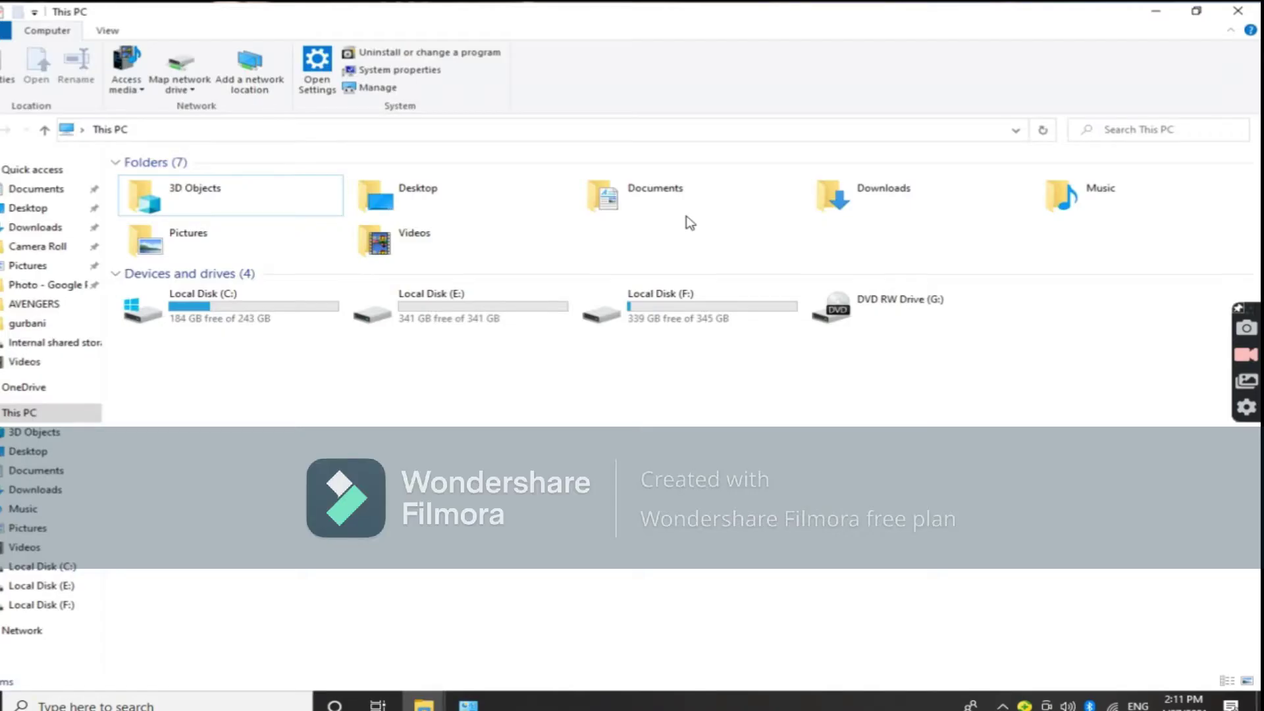
Step: Snap the This PC window to the right and left halves of the screen, and minimize it to the desktop
{"action": "key", "text": "super+Right"}
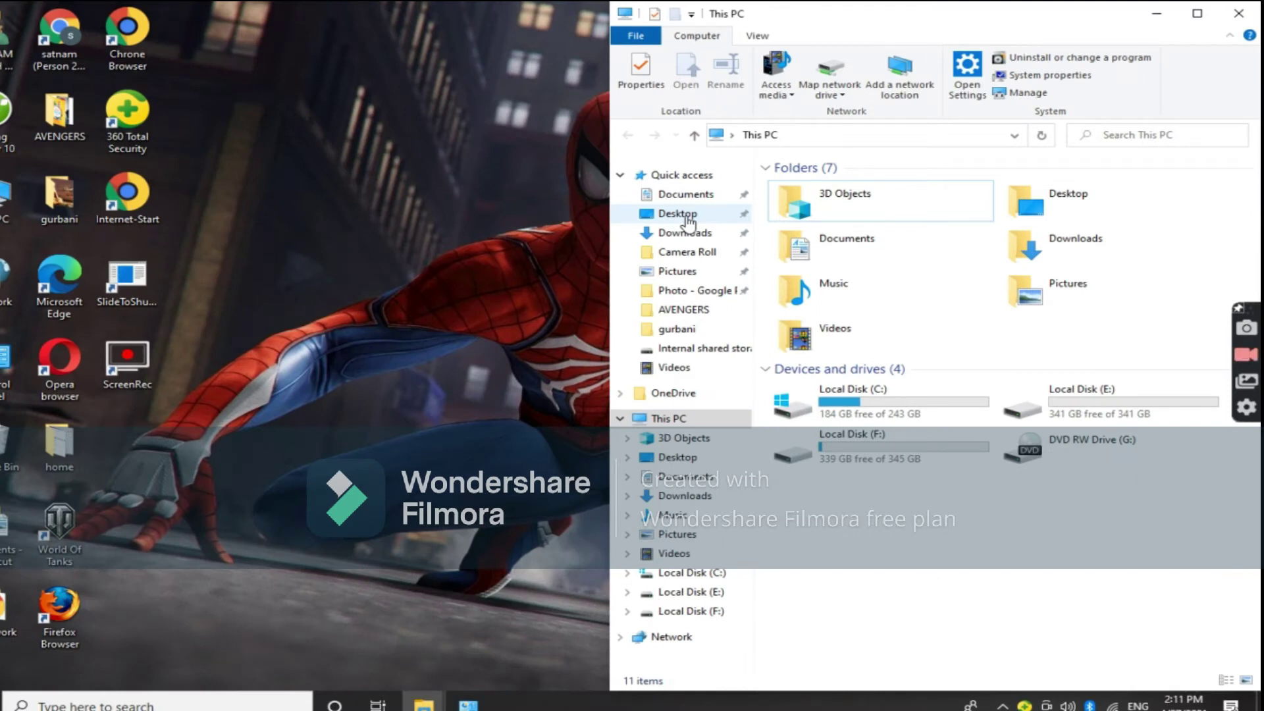
{"action": "key", "text": "super+Left"}
{"action": "key", "text": "super+Right"}
{"action": "key", "text": "super+Down"}
{"action": "key", "text": "super+Right"}
{"action": "key", "text": "super+Down"}
{"action": "key", "text": "super+Down"}
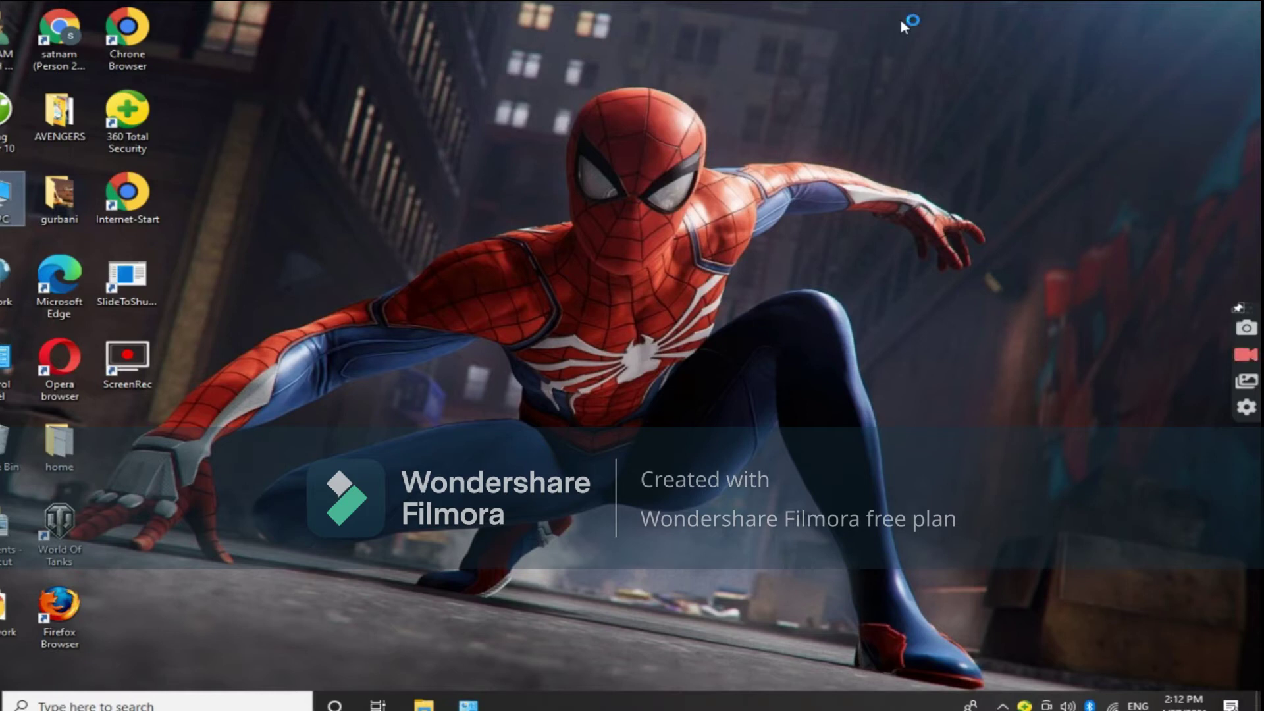
{"action": "right_click", "coordinate": [561, 18]}
{"action": "left_click", "coordinate": [601, 64]}
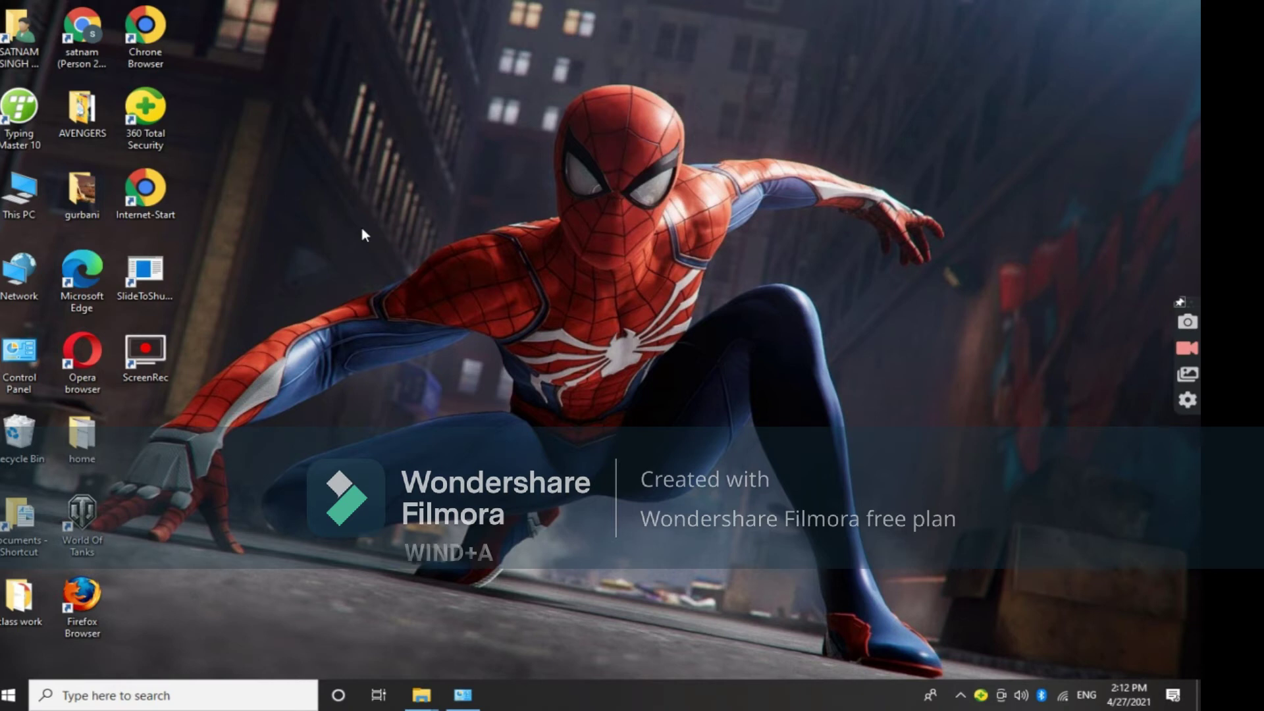
Step: Open the Action Centre to view the notifications and quick actions, and close it again
{"action": "key", "text": "super+a"}
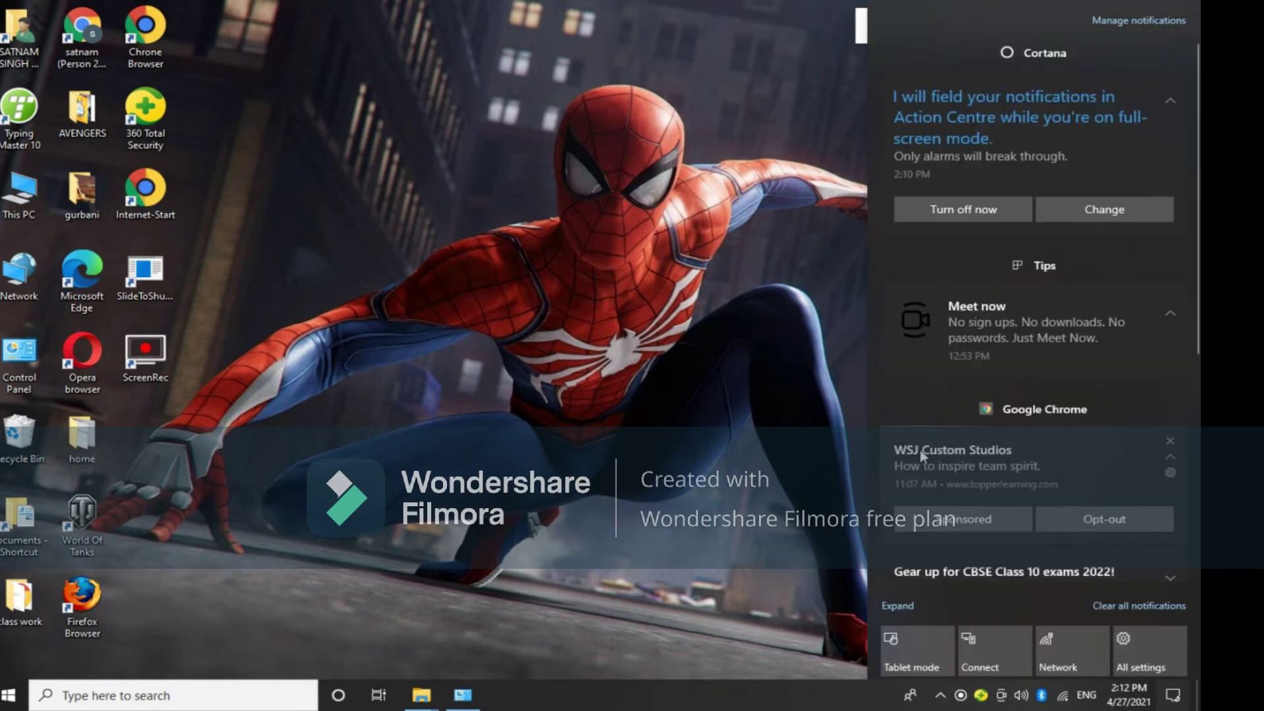
{"action": "key", "text": "Escape"}
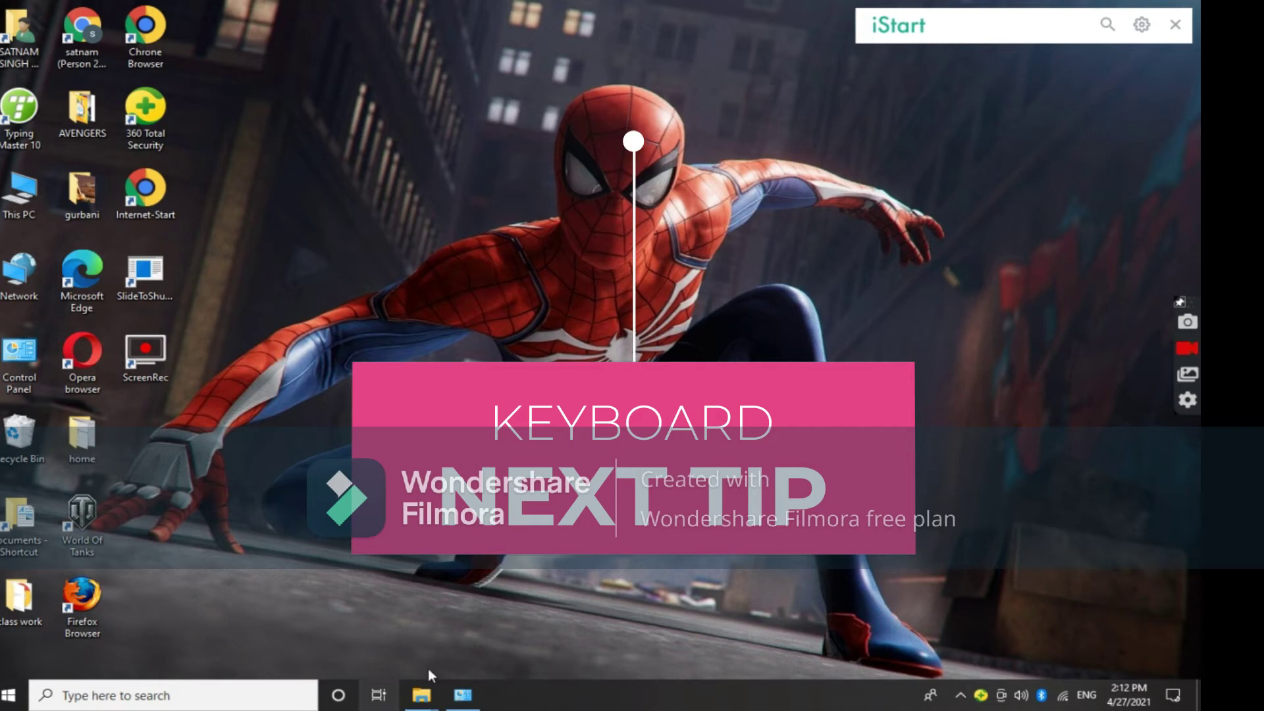
Step: Bring up the user's personal folder window and the All Control Panel Items window, and minimize the folder window
{"action": "mouse_move", "coordinate": [425, 695]}
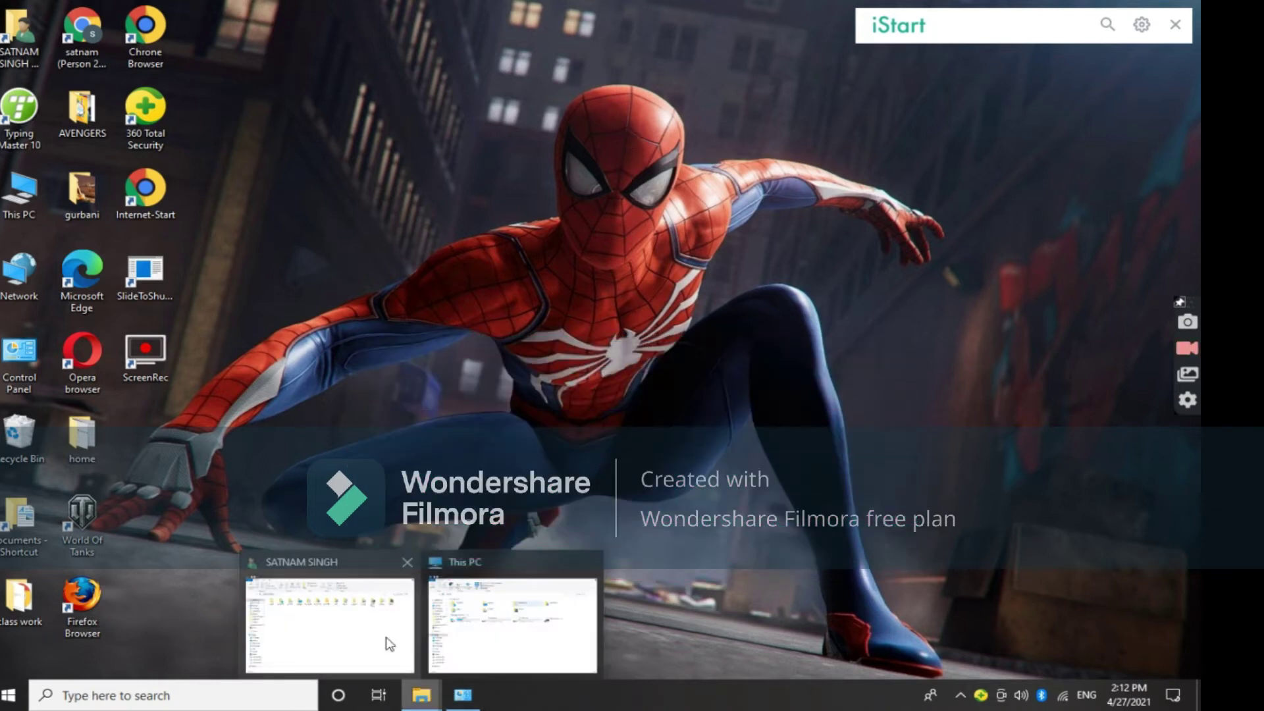
{"action": "left_click", "coordinate": [386, 643]}
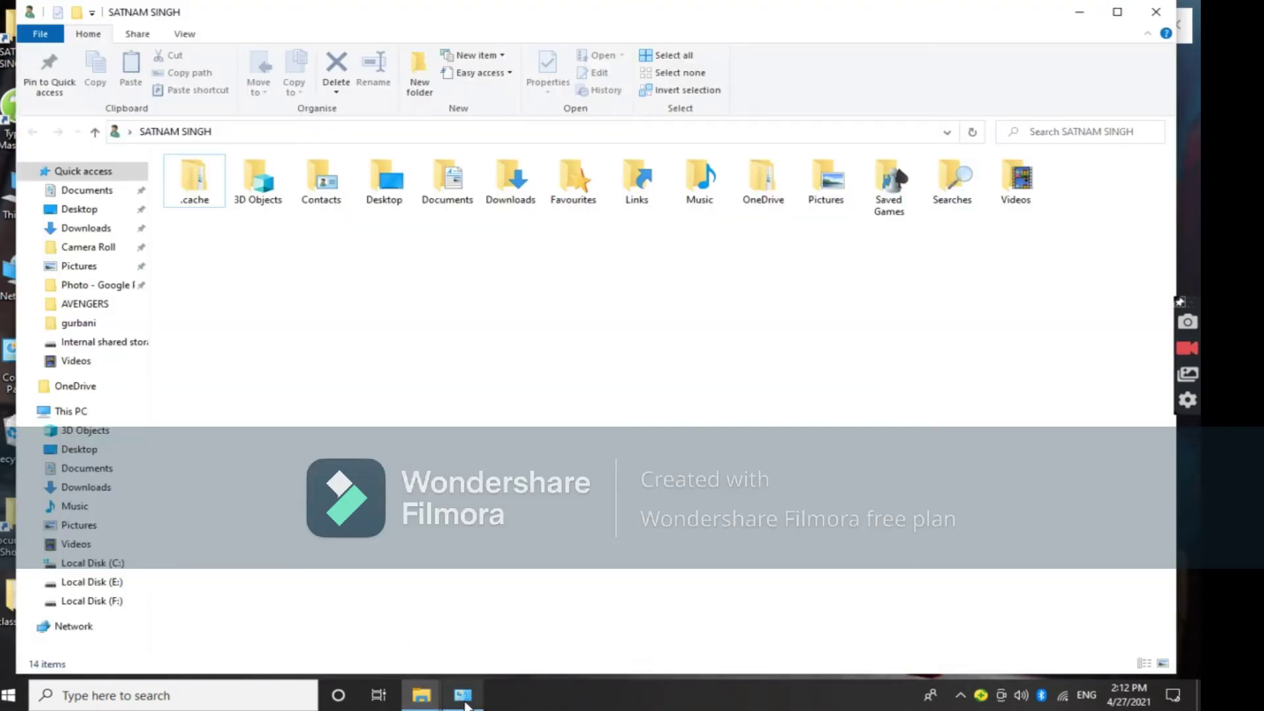
{"action": "left_click", "coordinate": [464, 697]}
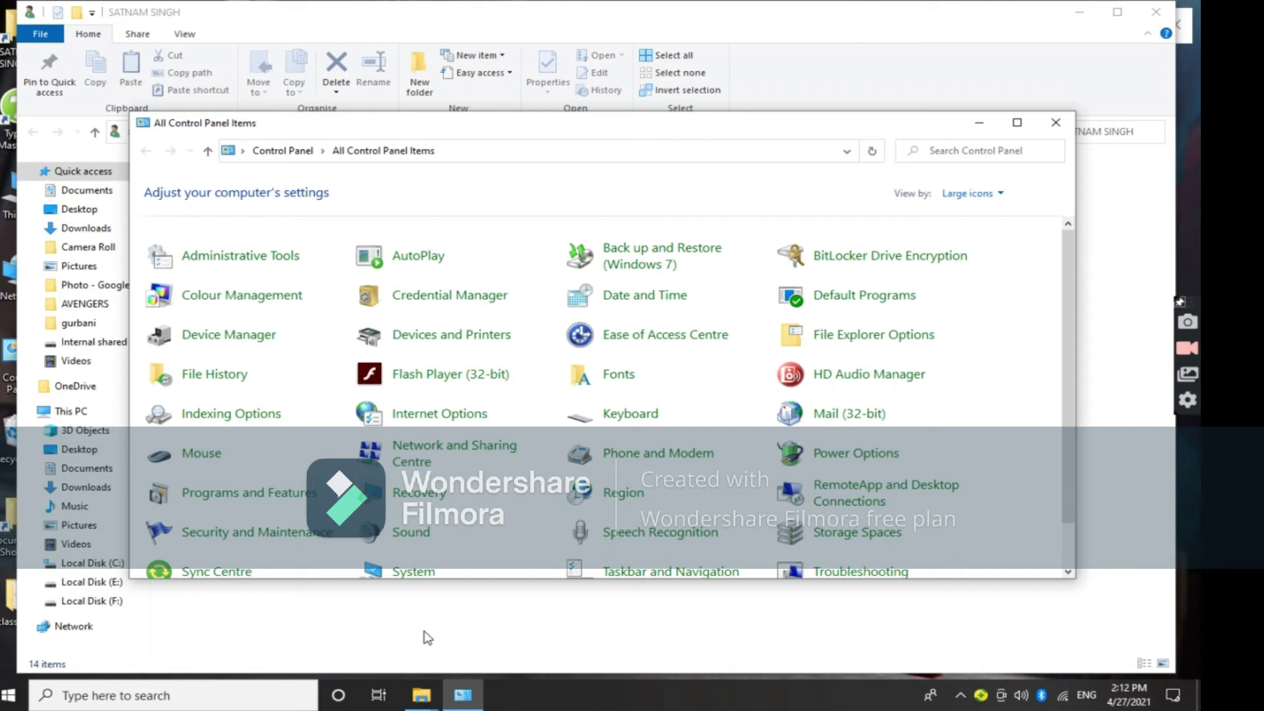
{"action": "left_click", "coordinate": [1080, 12]}
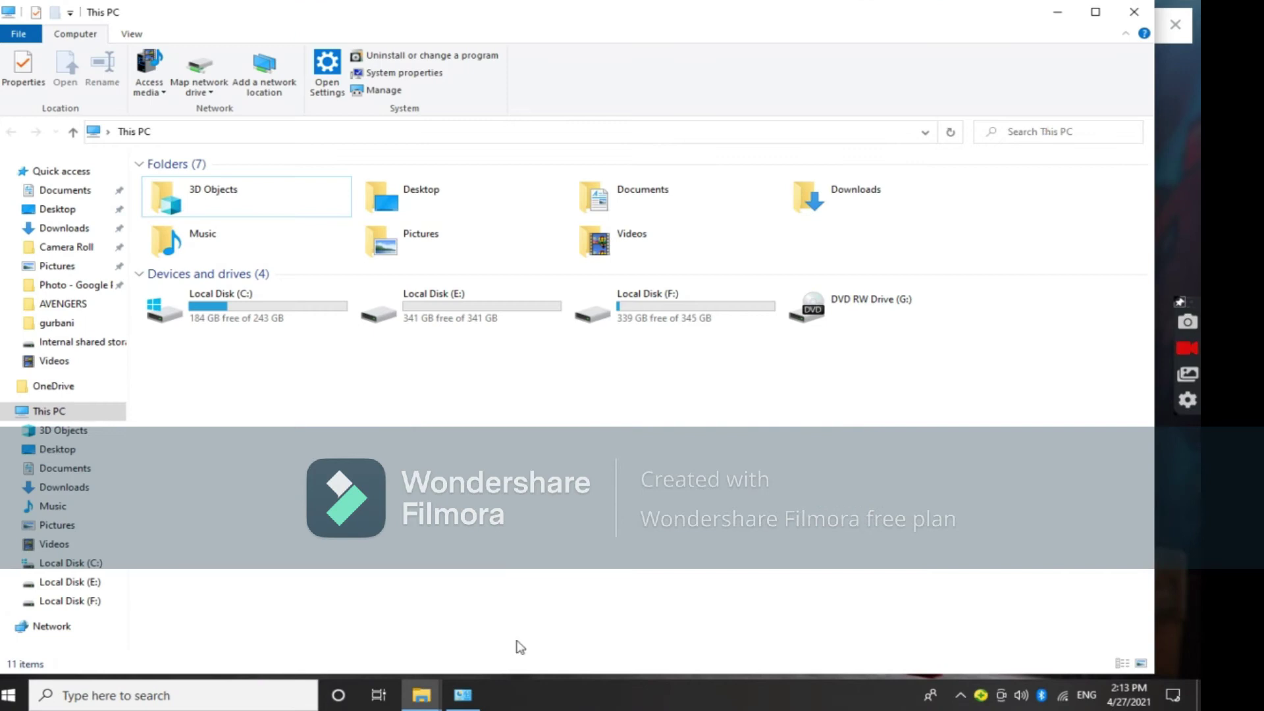
Step: Bring All Control Panel Items in front of the This PC window, and minimize all windows to show the desktop
{"action": "left_click", "coordinate": [464, 696]}
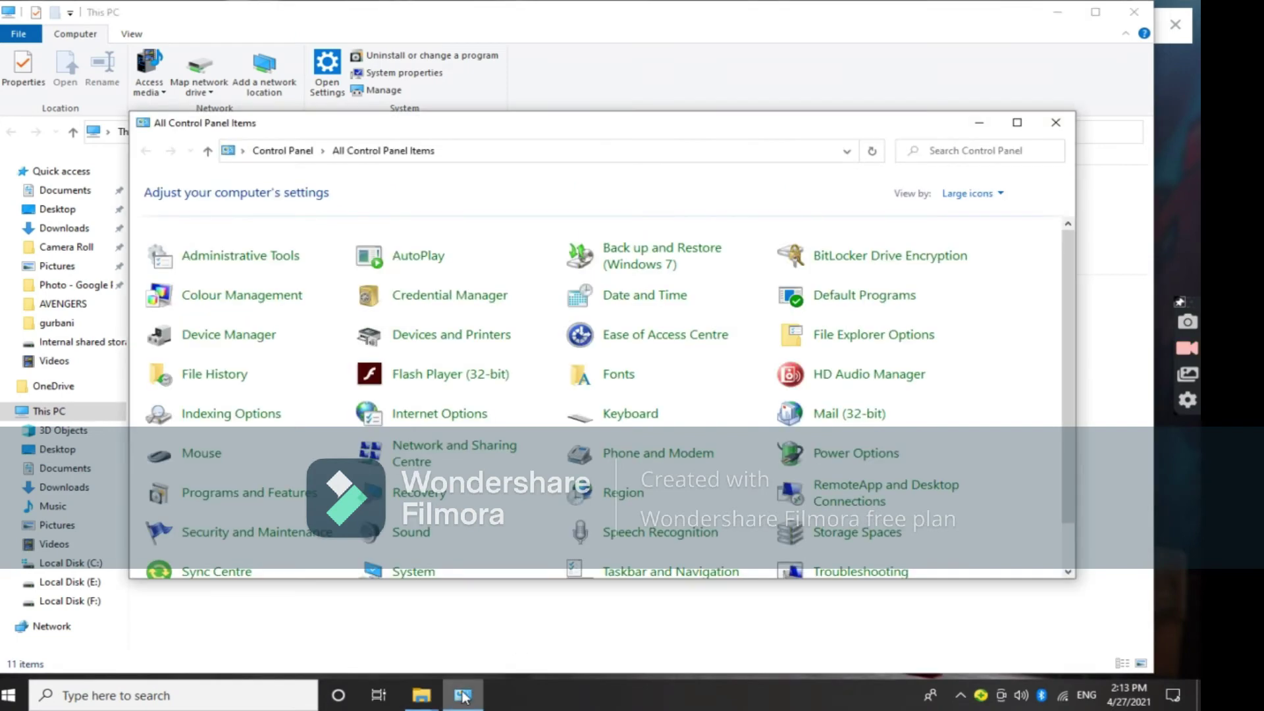
{"action": "left_click", "coordinate": [965, 354]}
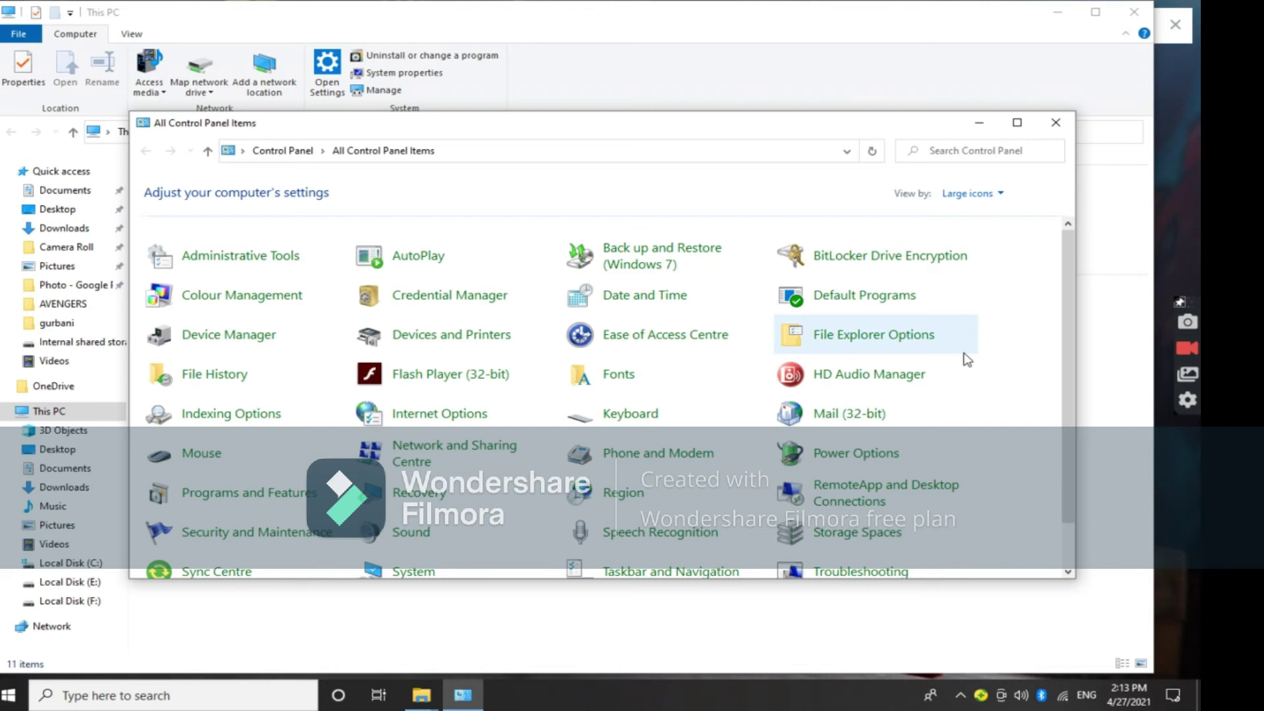
{"action": "key", "text": "super+d"}
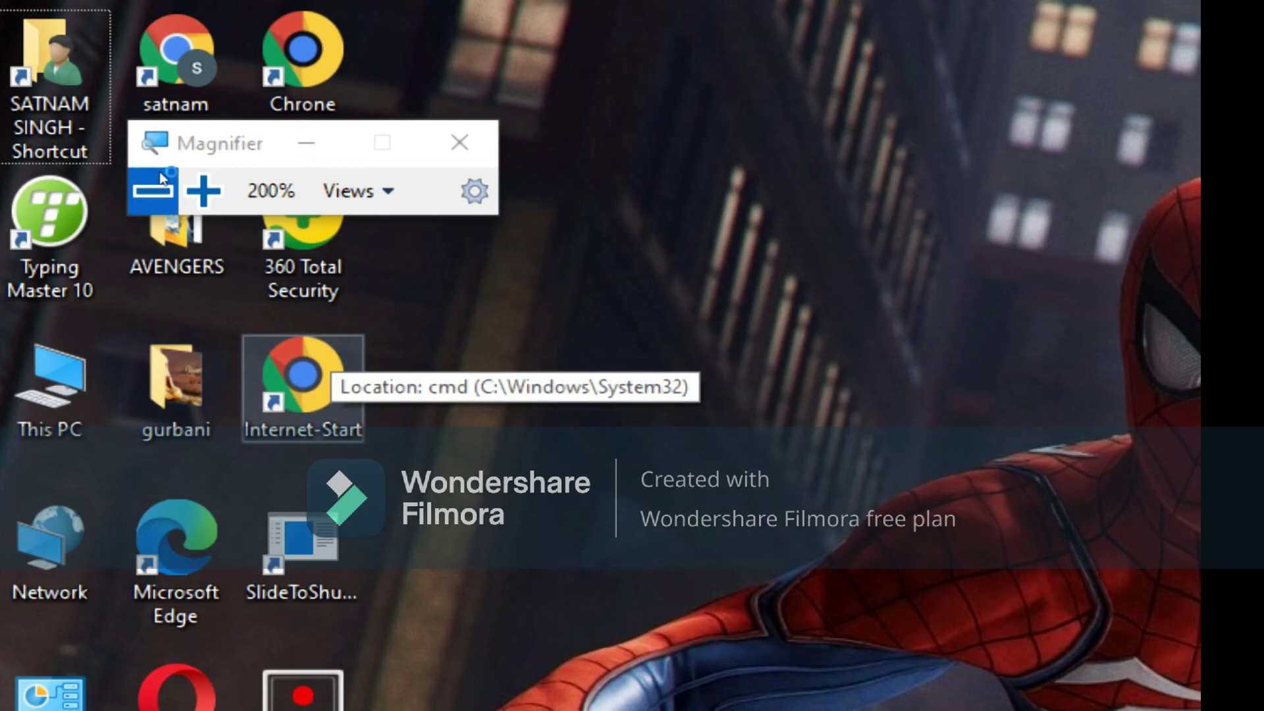
Step: Zoom the desktop in and out with Magnifier, enlarging it to 400% and beyond
{"action": "key", "text": "super+plus"}
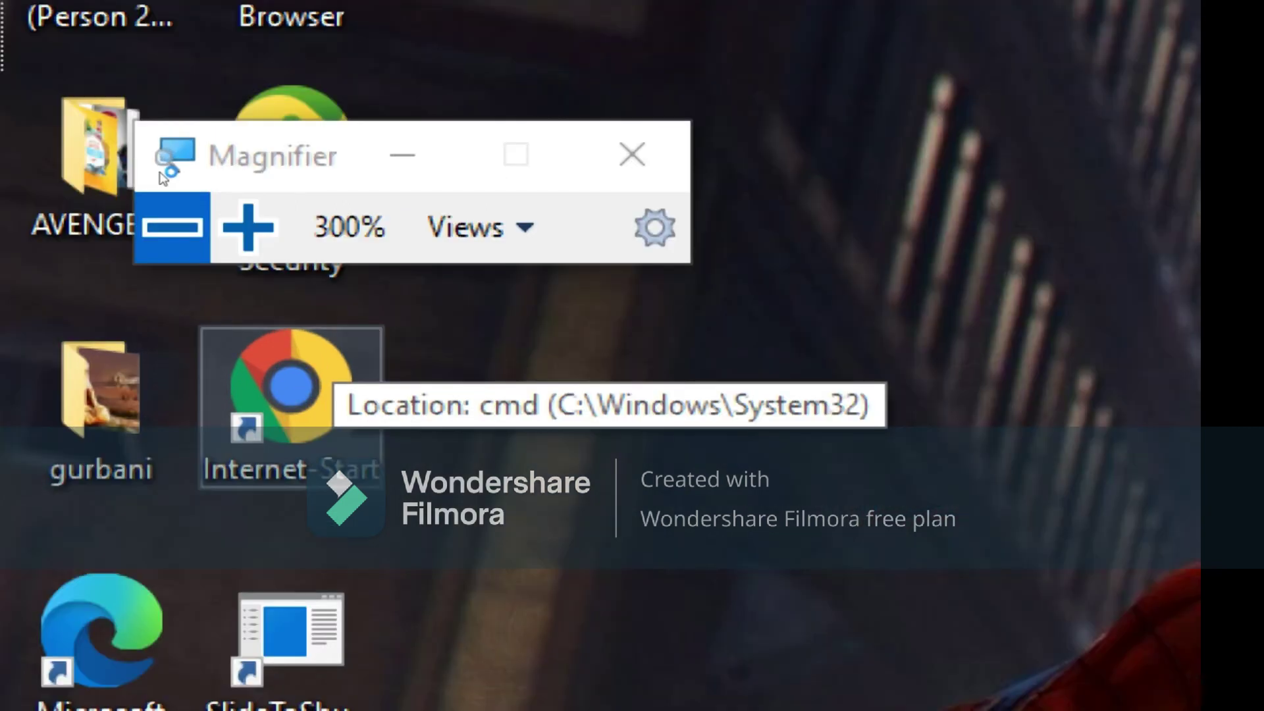
{"action": "key", "text": "super+minus"}
{"action": "key", "text": "super+minus"}
{"action": "key", "text": "super+plus"}
{"action": "key", "text": "super+plus"}
{"action": "key", "text": "super+plus"}
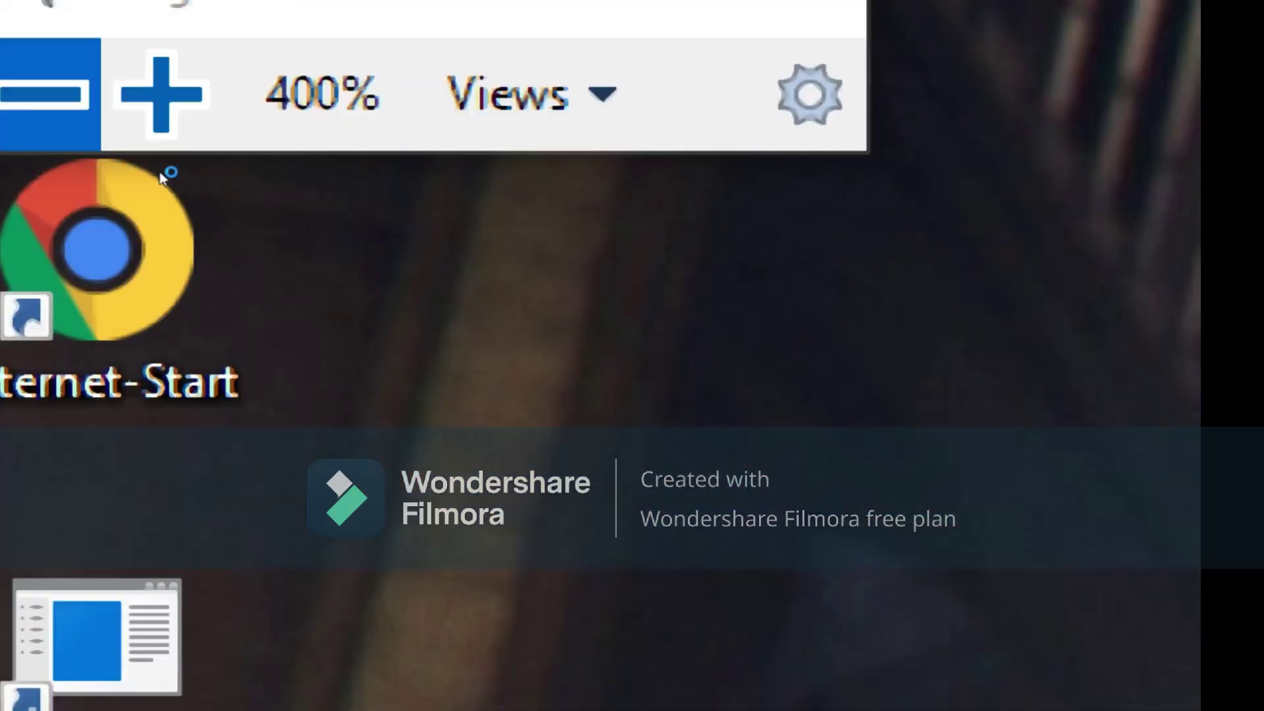
{"action": "key", "text": "super+plus"}
{"action": "key", "text": "super+plus"}
Step: Reduce the Magnifier zoom back to 100% and close Magnifier
{"action": "key", "text": "super+minus"}
{"action": "key", "text": "super+minus"}
{"action": "key", "text": "super+minus"}
{"action": "key", "text": "super+minus"}
{"action": "key", "text": "super+minus"}
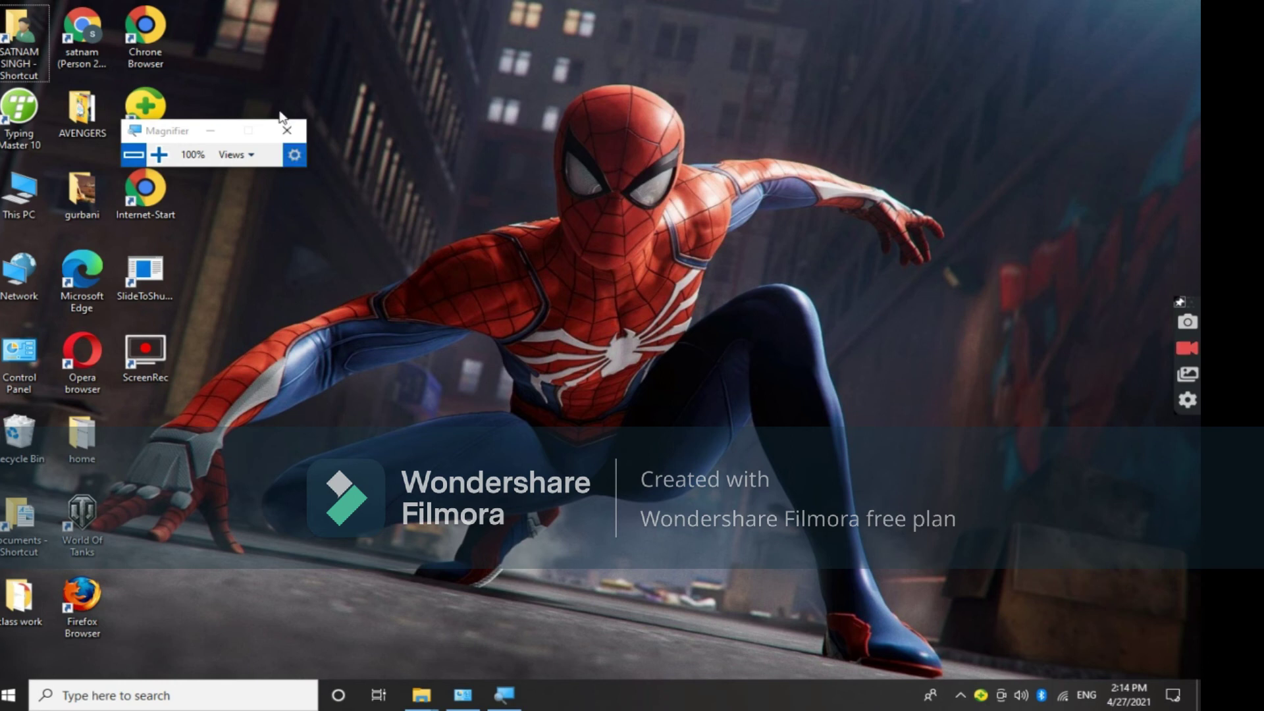
{"action": "left_click", "coordinate": [271, 139]}
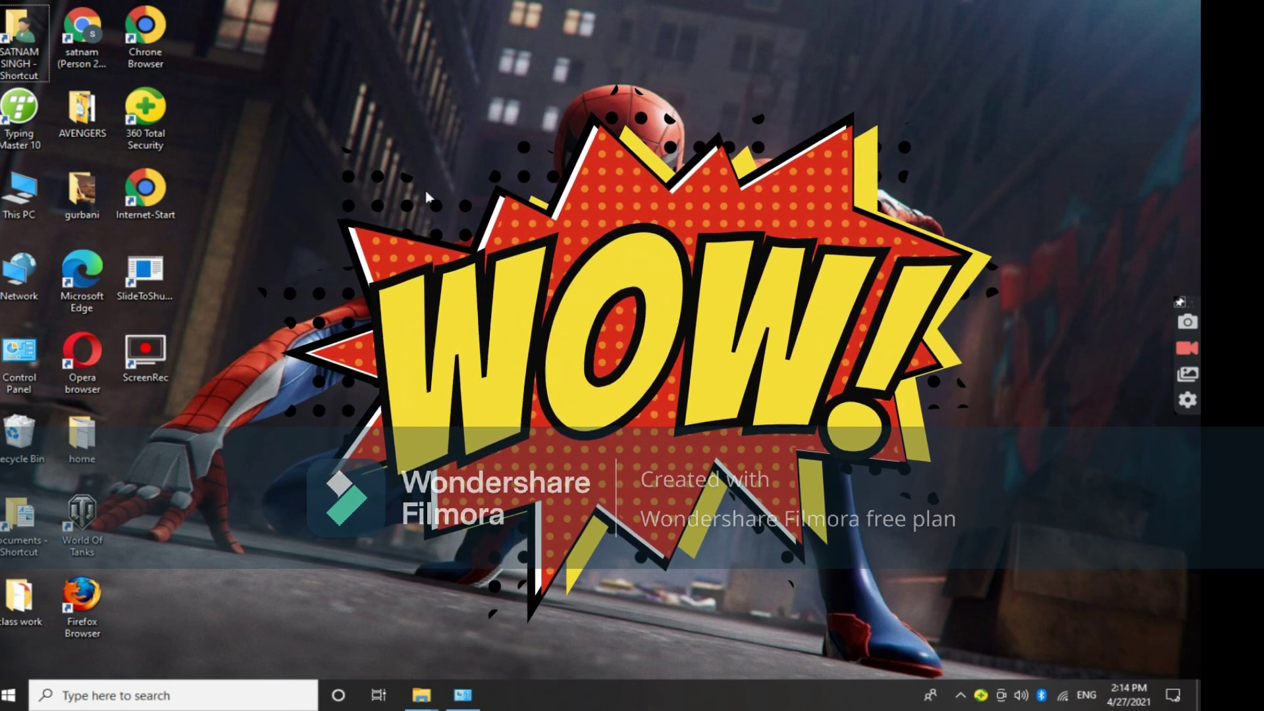
Step: Lock the computer, and stop the screen recording once back on the desktop
{"action": "key", "text": "super+l"}
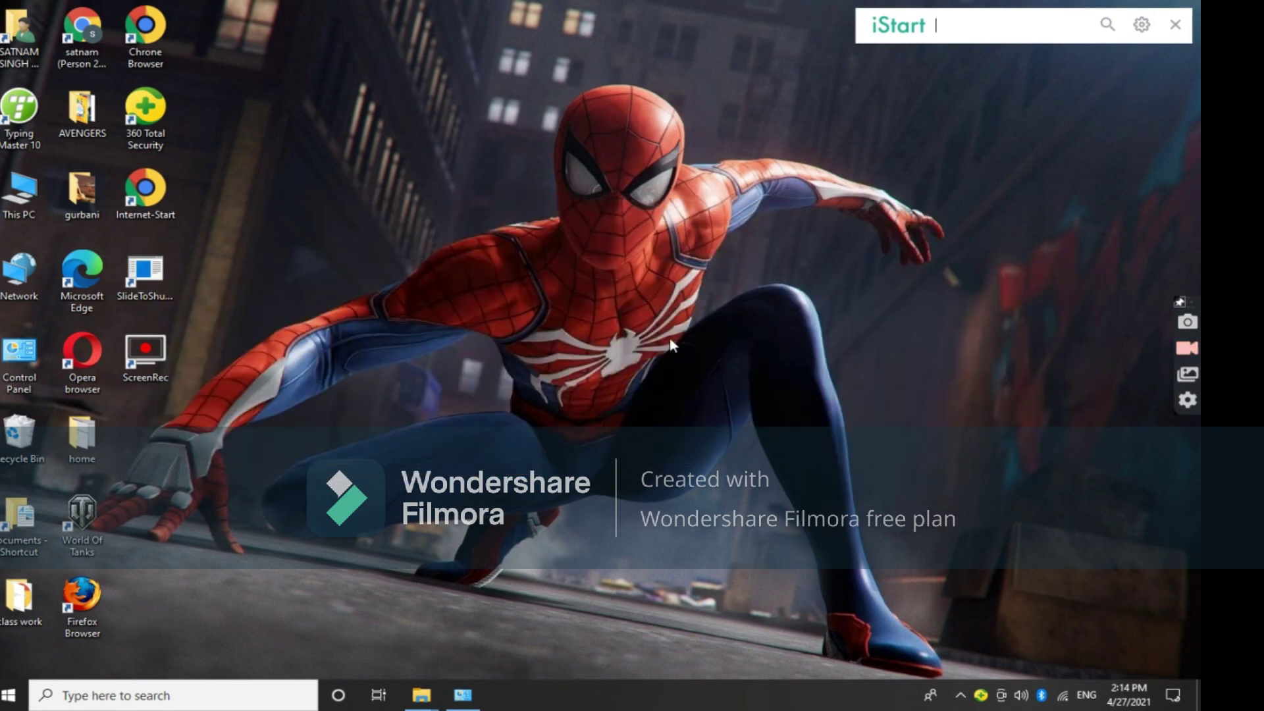
{"action": "left_click", "coordinate": [1190, 354]}
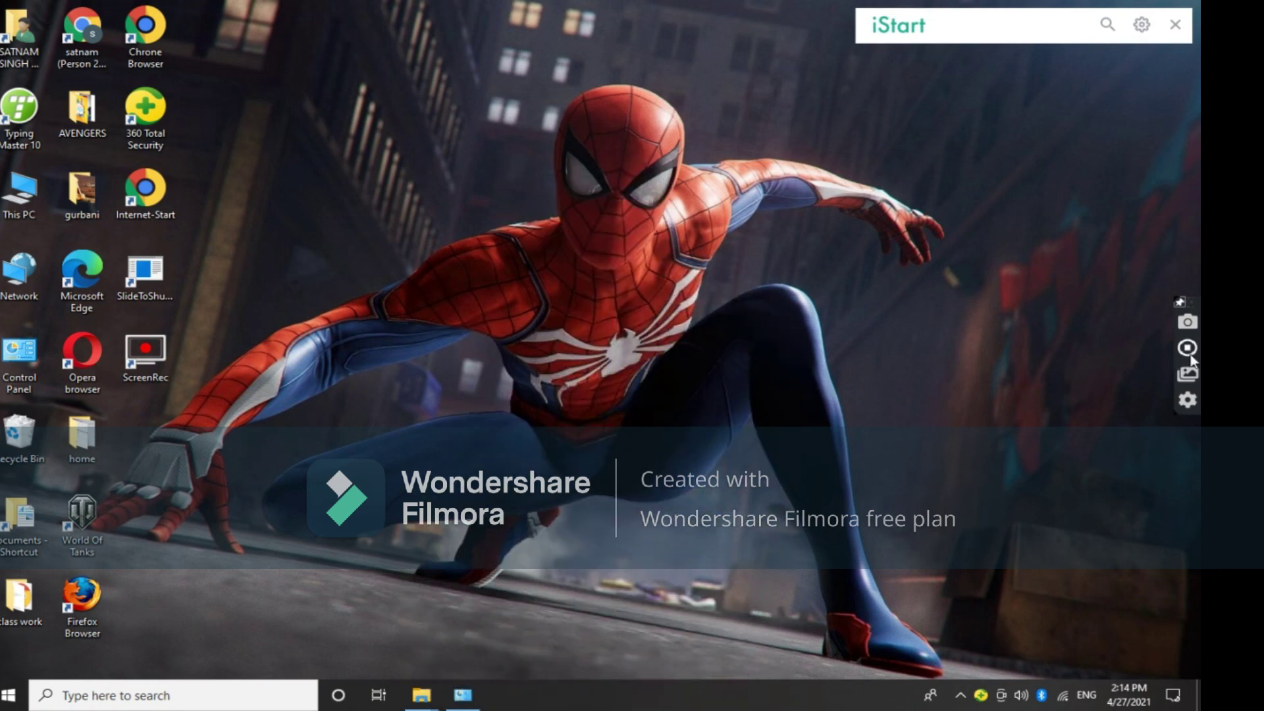